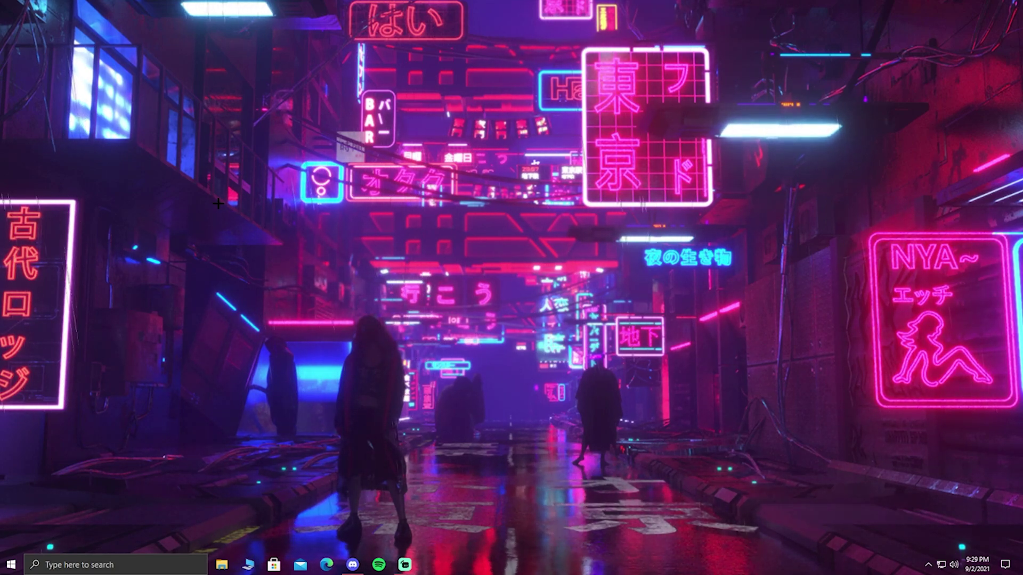
Launch NVIDIA Control Panel by searching 'nvidia control panel' from the taskbar
right_click(594, 393)
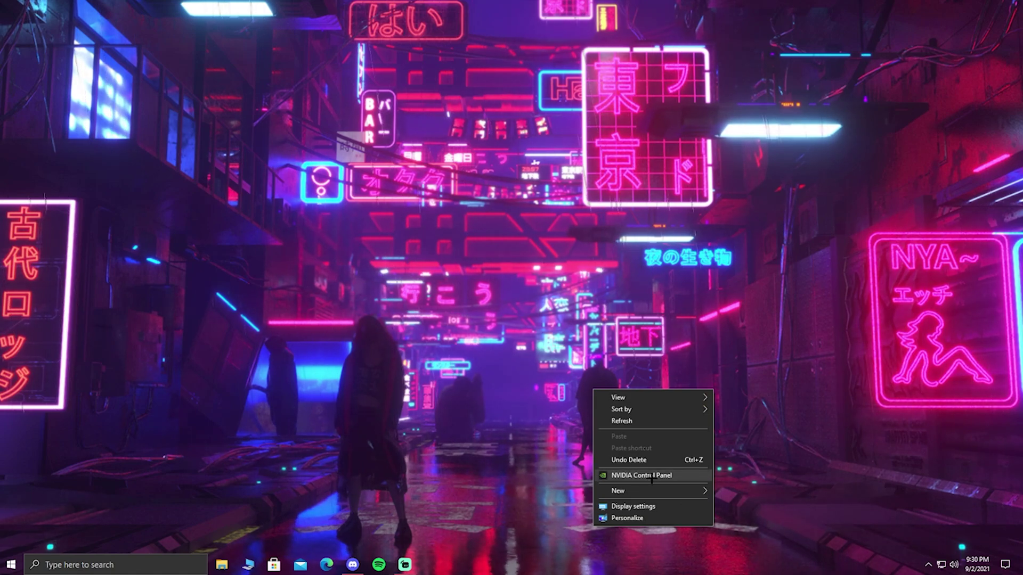
click(155, 565)
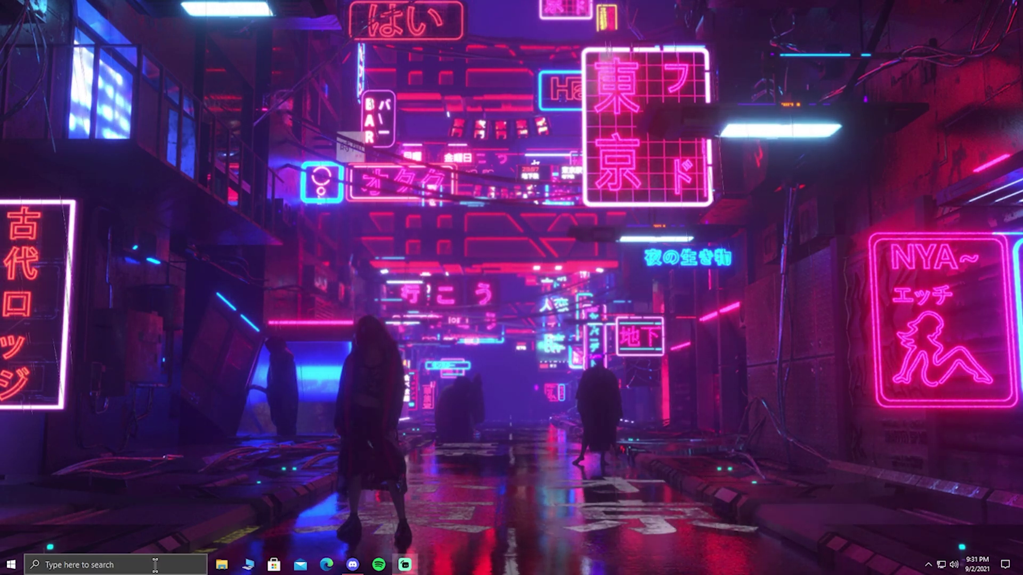
click(155, 565)
text(nvidia control panel)
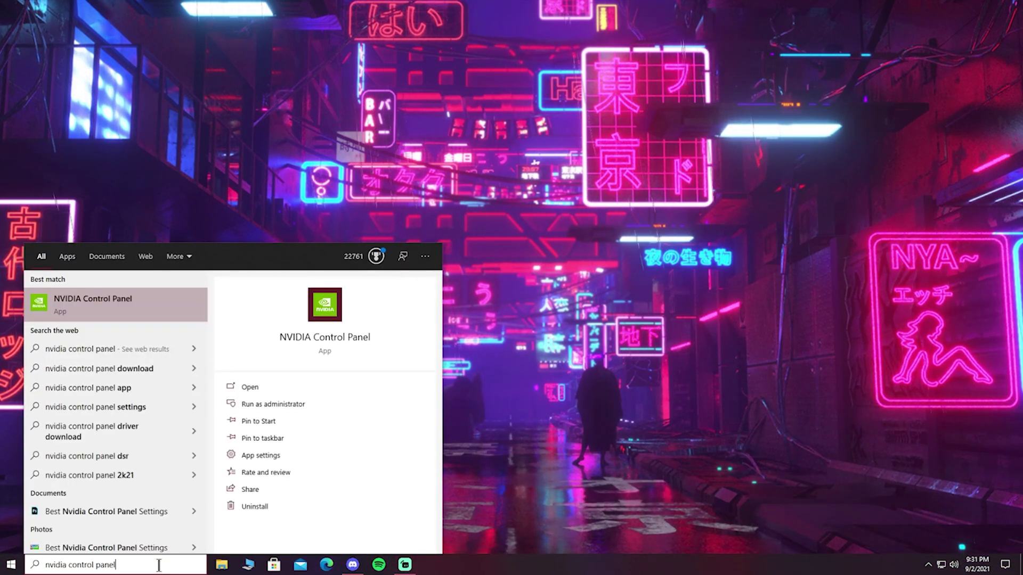
click(137, 307)
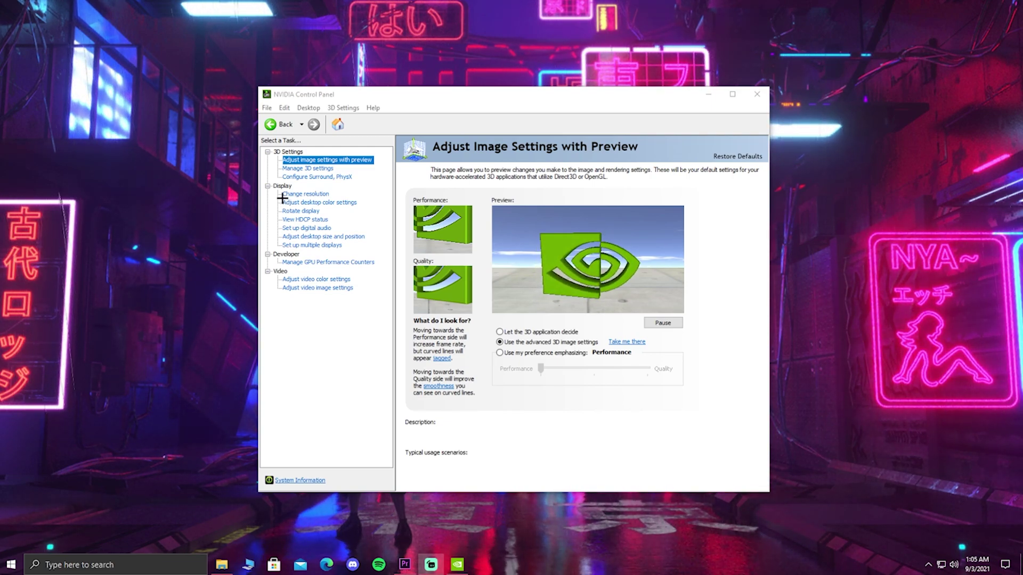
Choose 'Use my preference emphasizing' with the image slider left at Performance
click(342, 160)
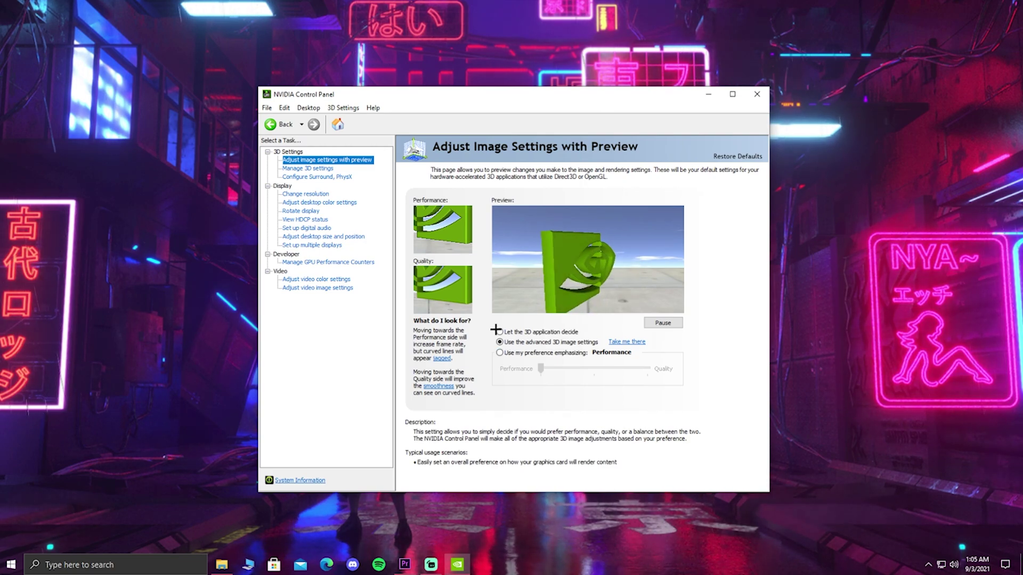
click(516, 353)
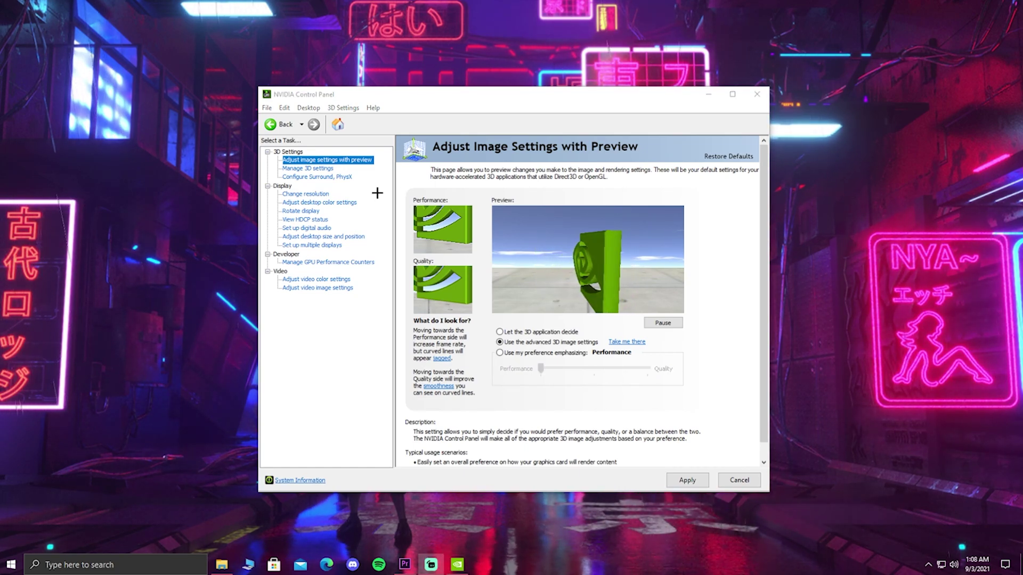
click(305, 194)
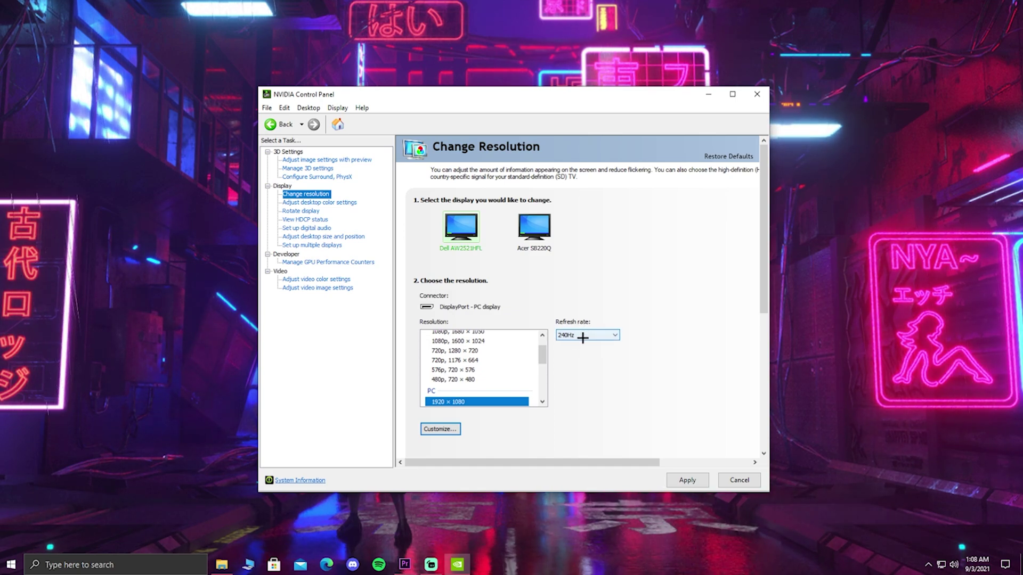
Set the Dell AW2521HFL refresh rate to 240Hz
click(583, 337)
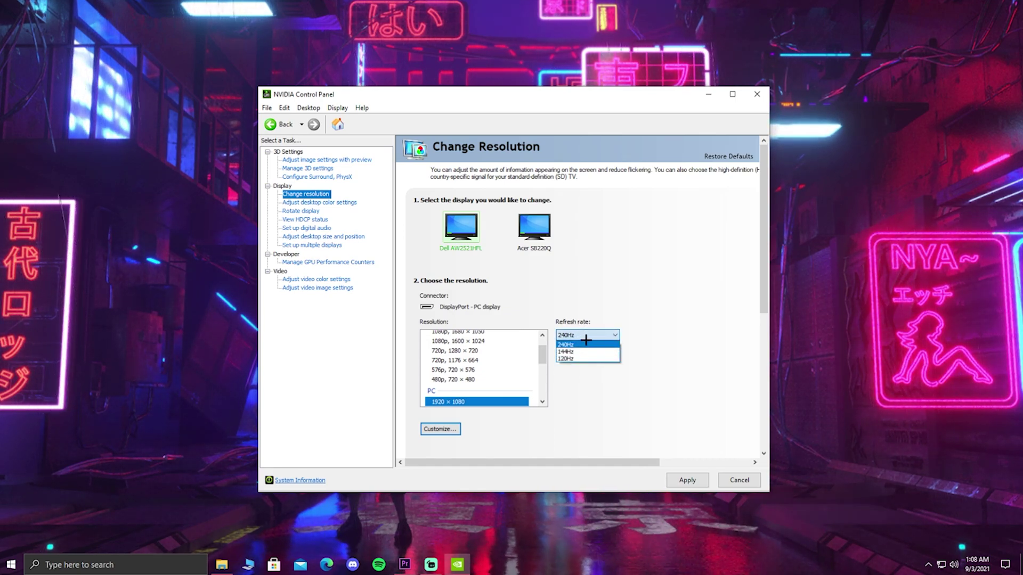
click(586, 344)
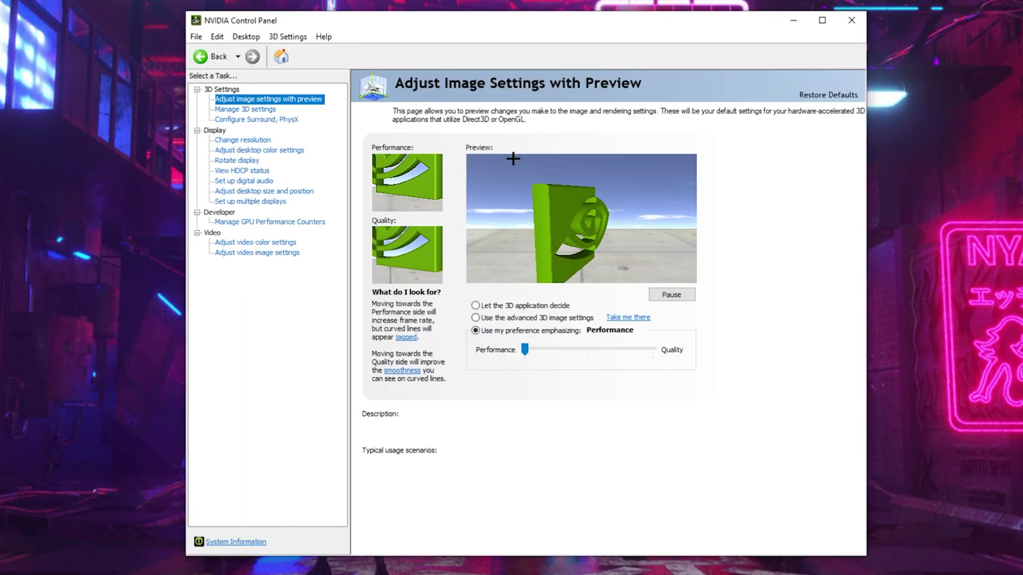
Show Adjust desktop color settings for the Dell display, with digital vibrance at 75%
click(271, 154)
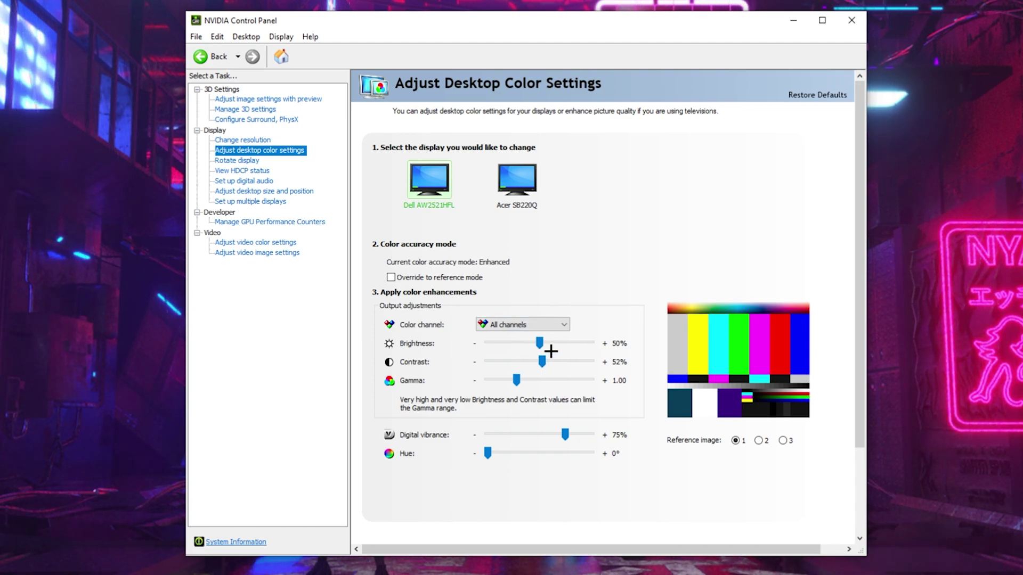
mouse_move(537, 340)
mouse_down()
mouse_move(581, 332)
mouse_move(535, 338)
mouse_up()
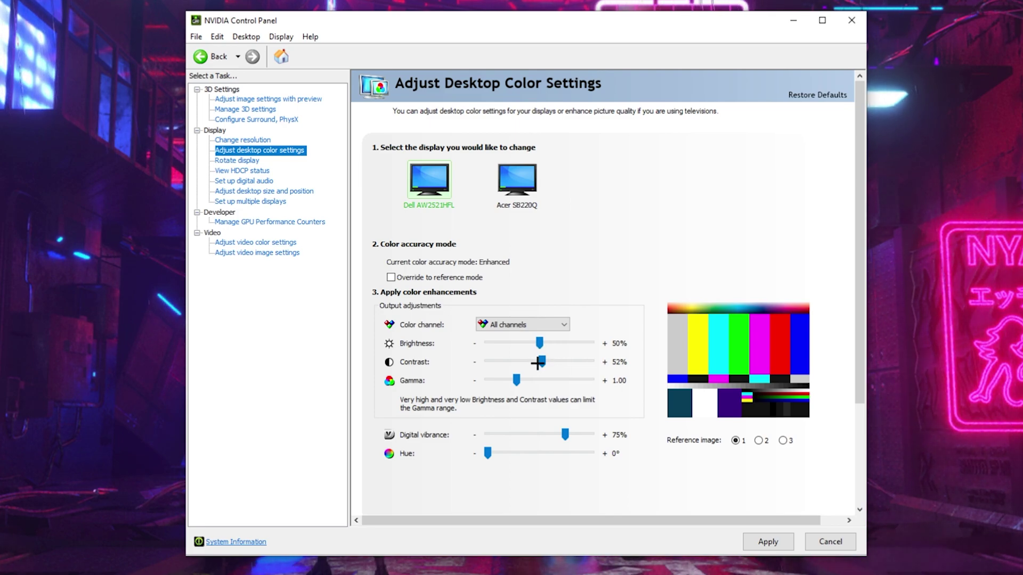
drag(548, 362, 542, 362)
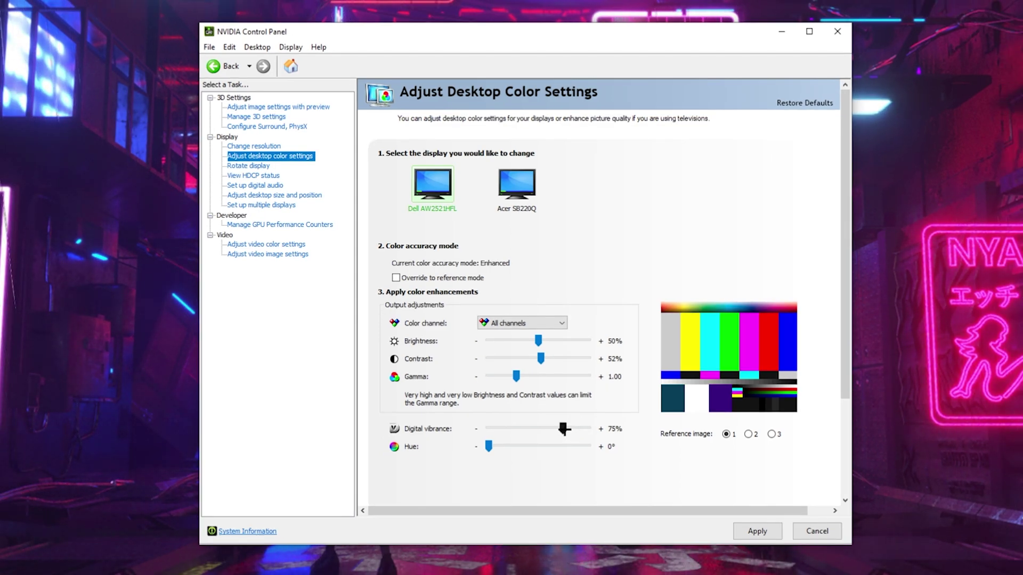
mouse_move(564, 429)
mouse_down()
mouse_move(512, 430)
mouse_move(575, 436)
mouse_move(566, 434)
mouse_up()
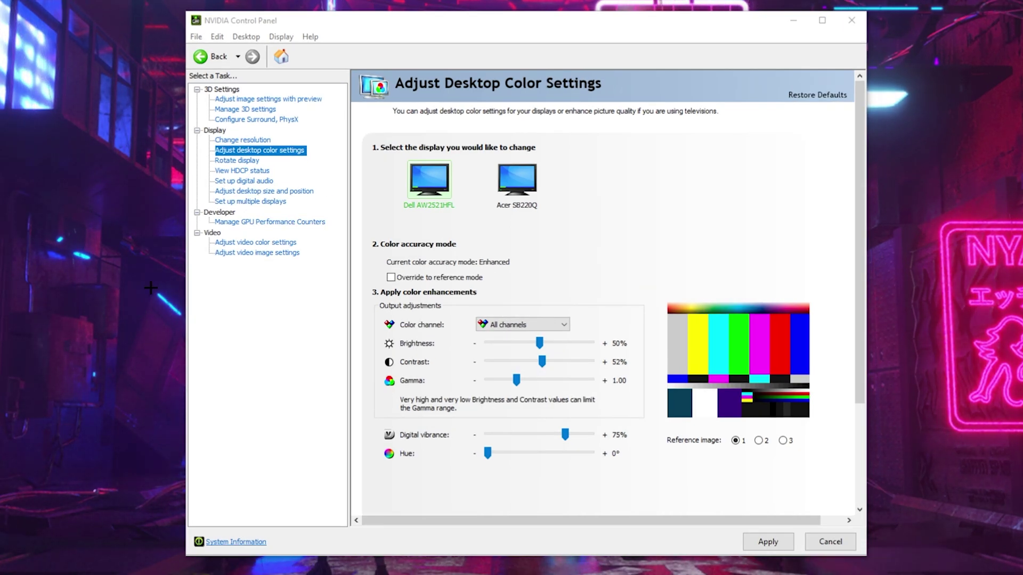
Bring up the Manage 3D settings global list and scroll down to Low Latency Mode and power management
click(255, 110)
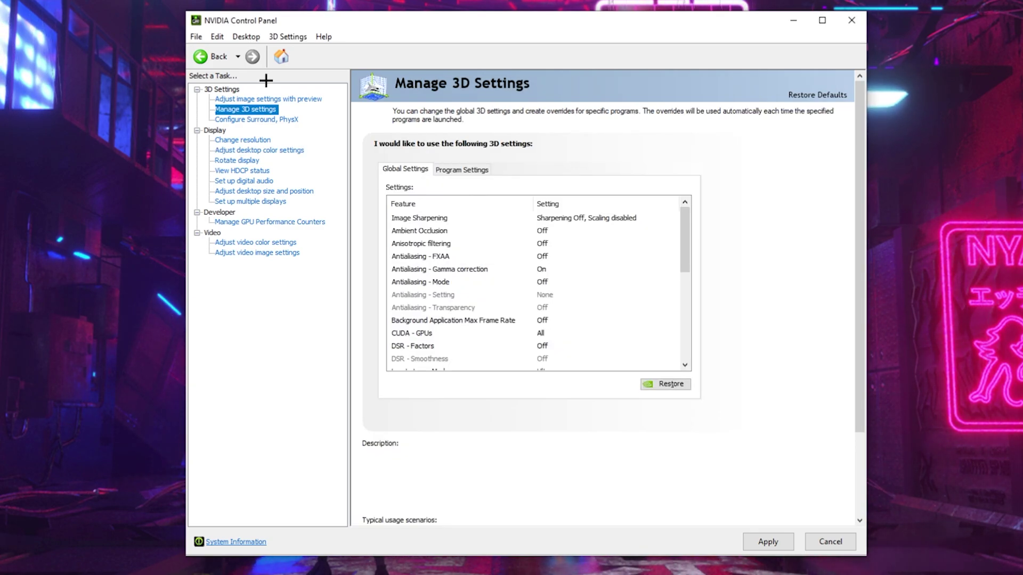
mouse_move(539, 218)
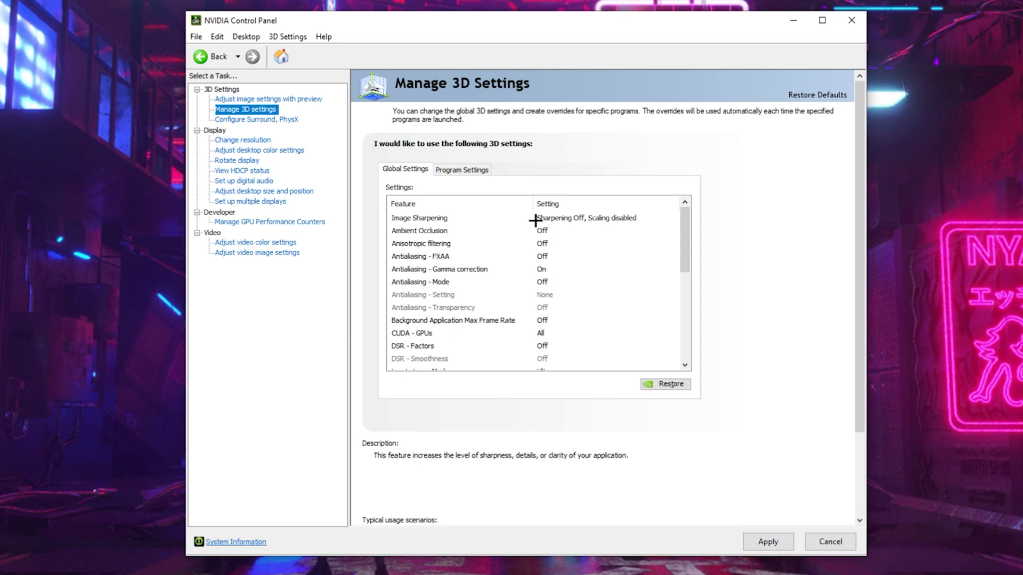
key(Down)
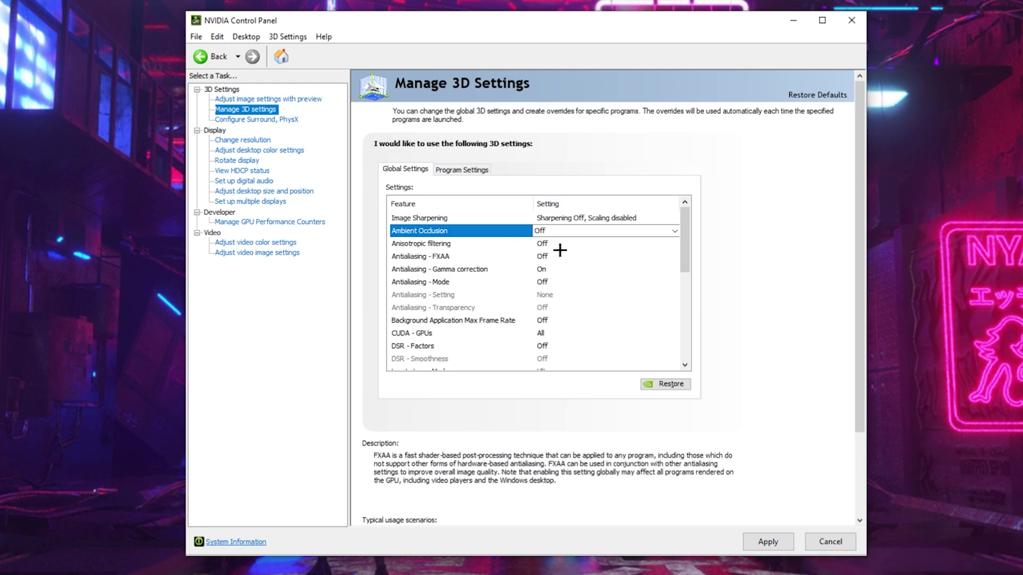
drag(686, 233, 686, 243)
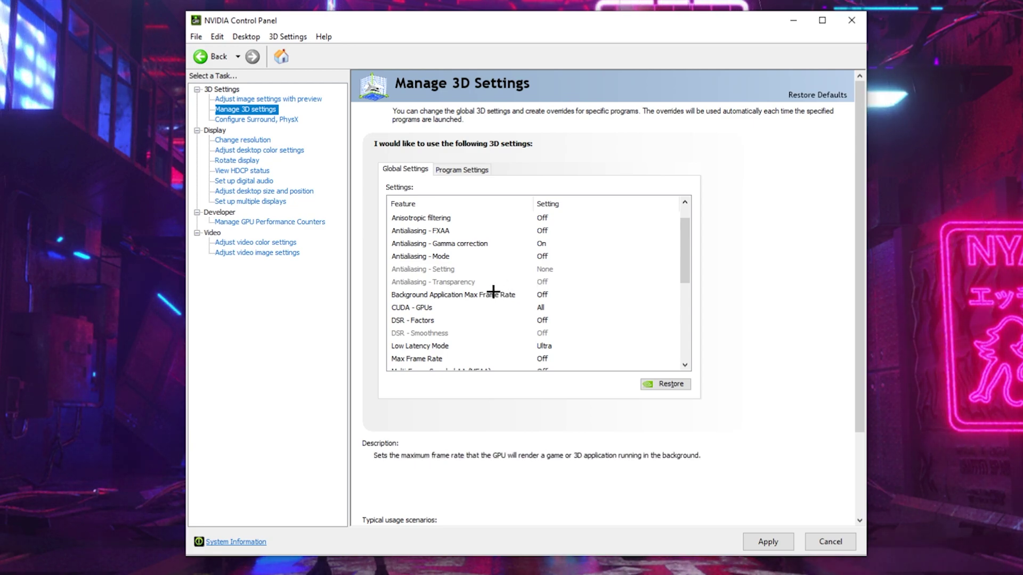
scroll(621, 286, down, 1)
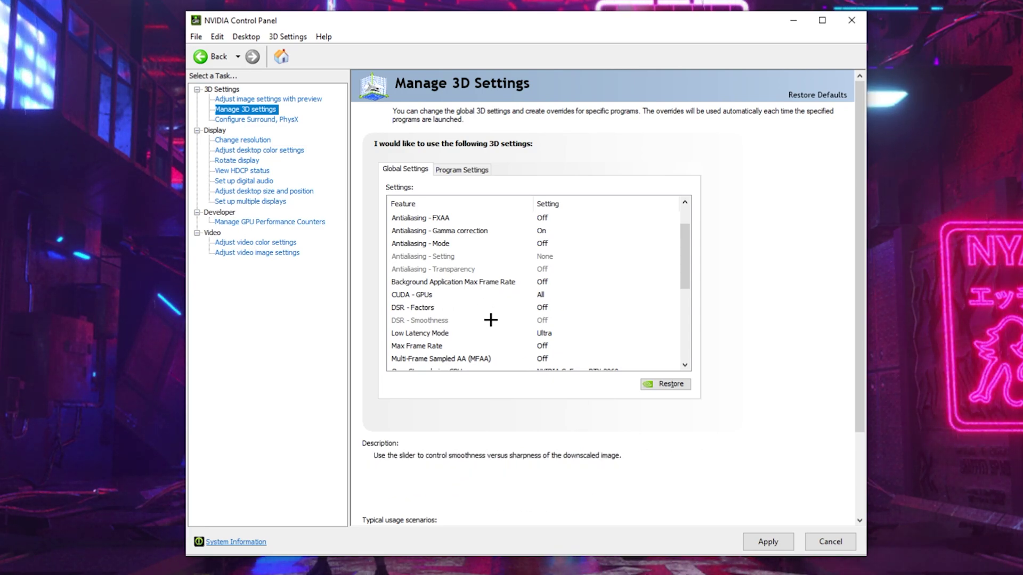
scroll(493, 320, down, 2)
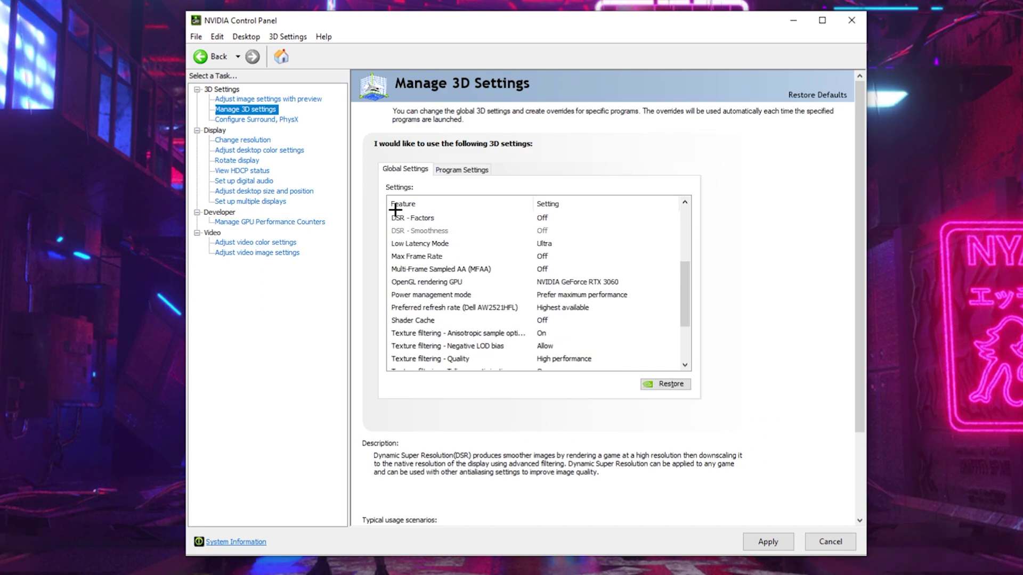
Set Low Latency Mode to Ultra
click(541, 237)
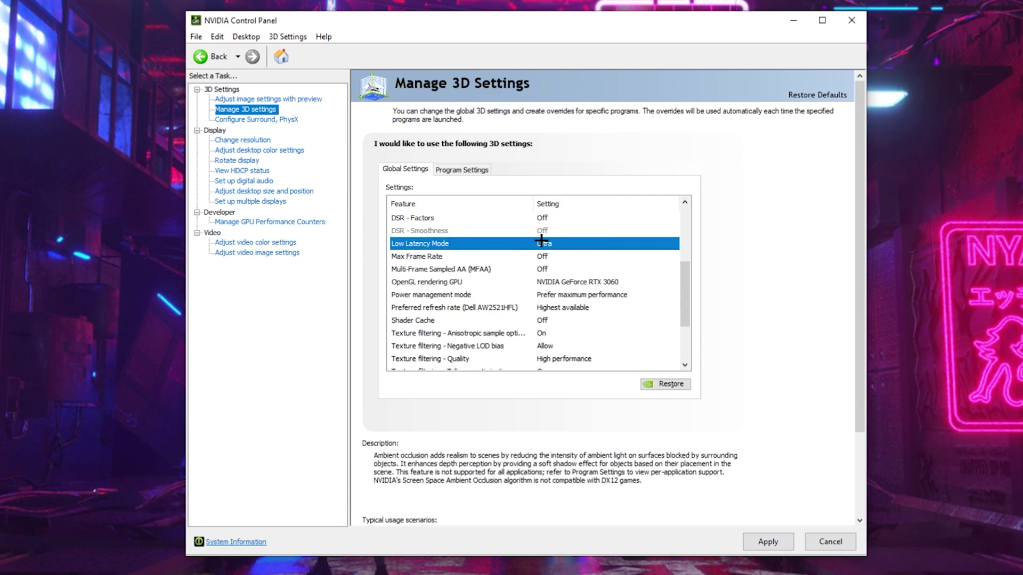
click(549, 241)
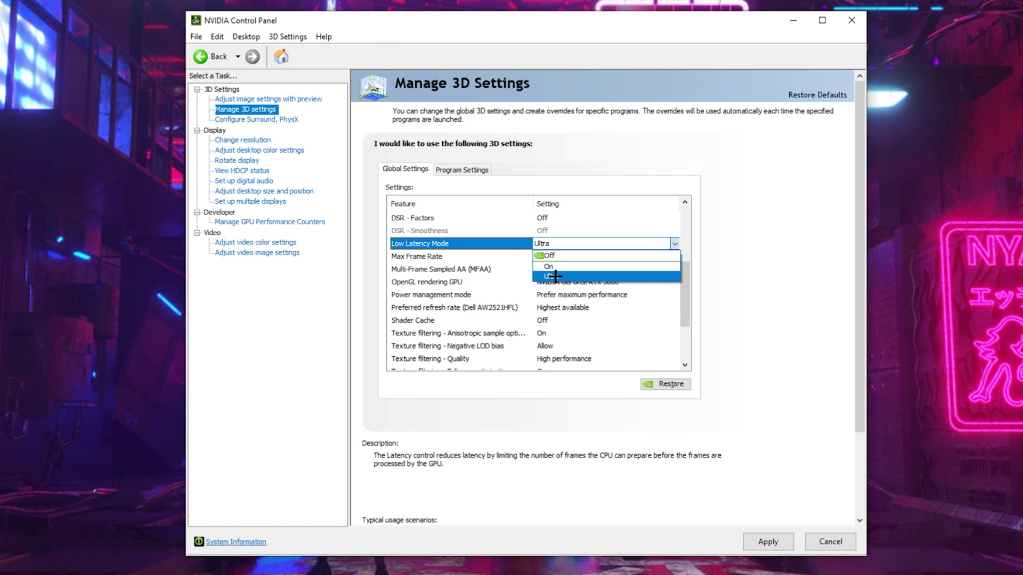
click(591, 277)
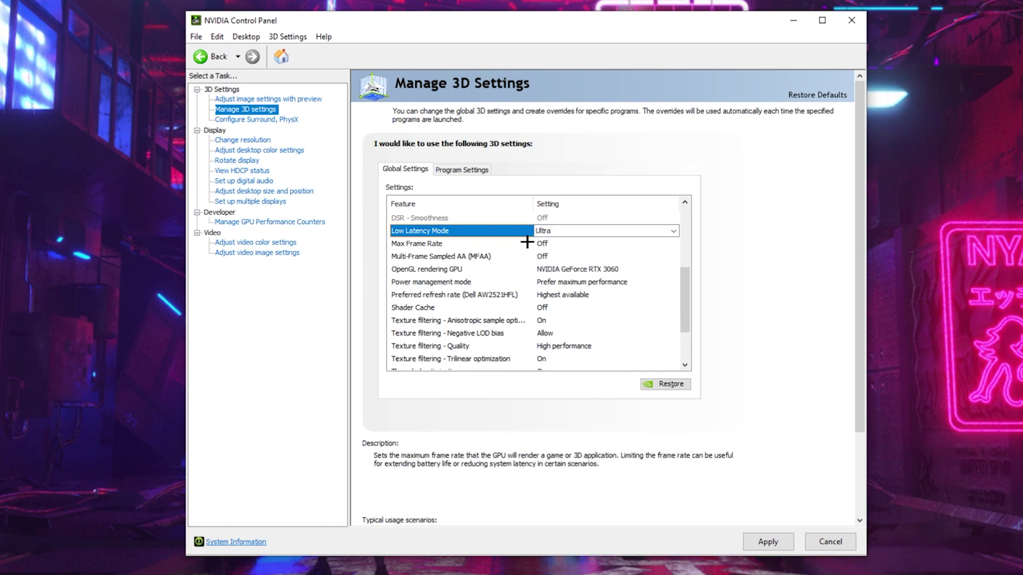
Leave Max Frame Rate Off and set power management to Prefer maximum performance
click(440, 243)
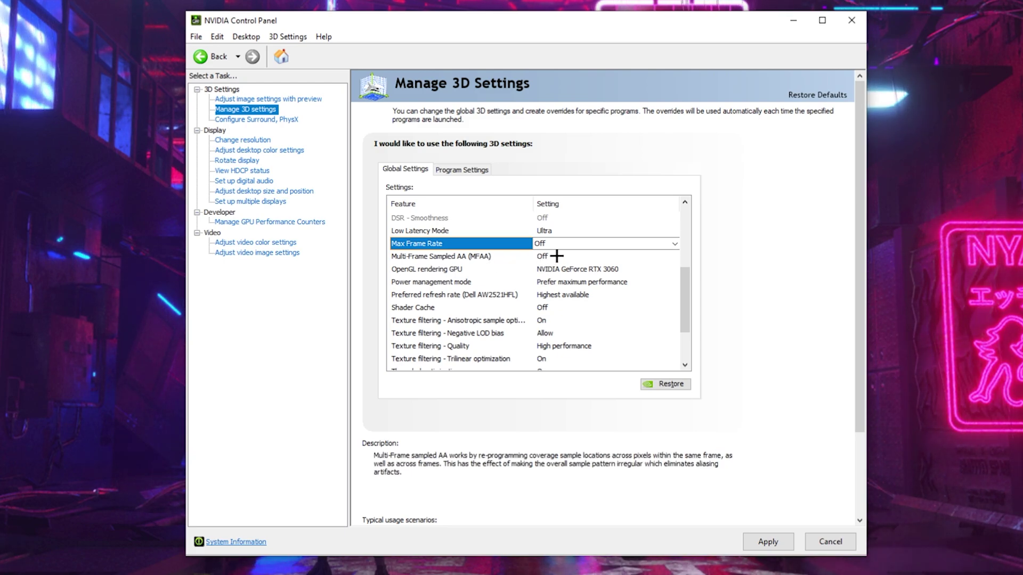
scroll(511, 267, down, 2)
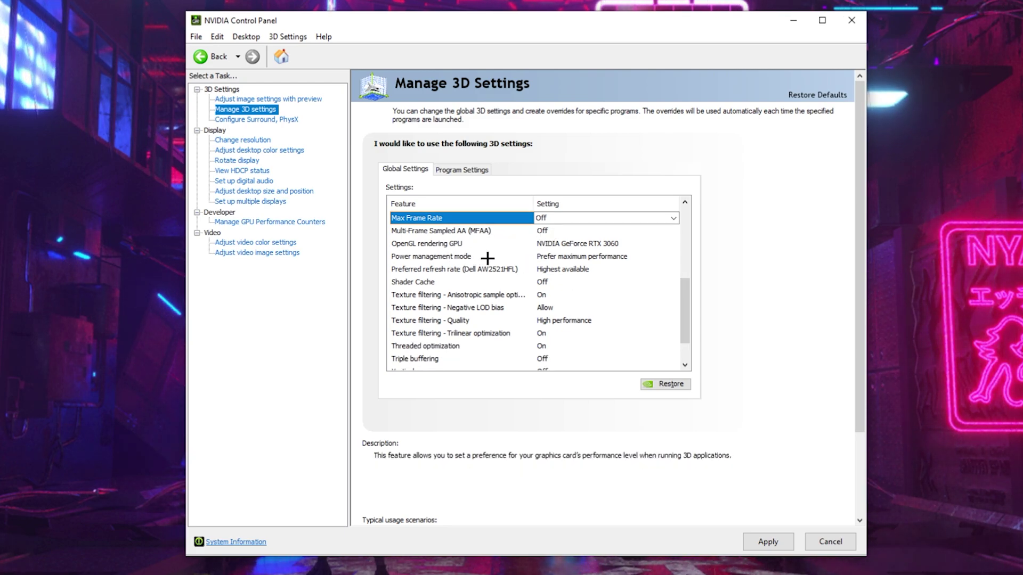
click(576, 257)
click(576, 257)
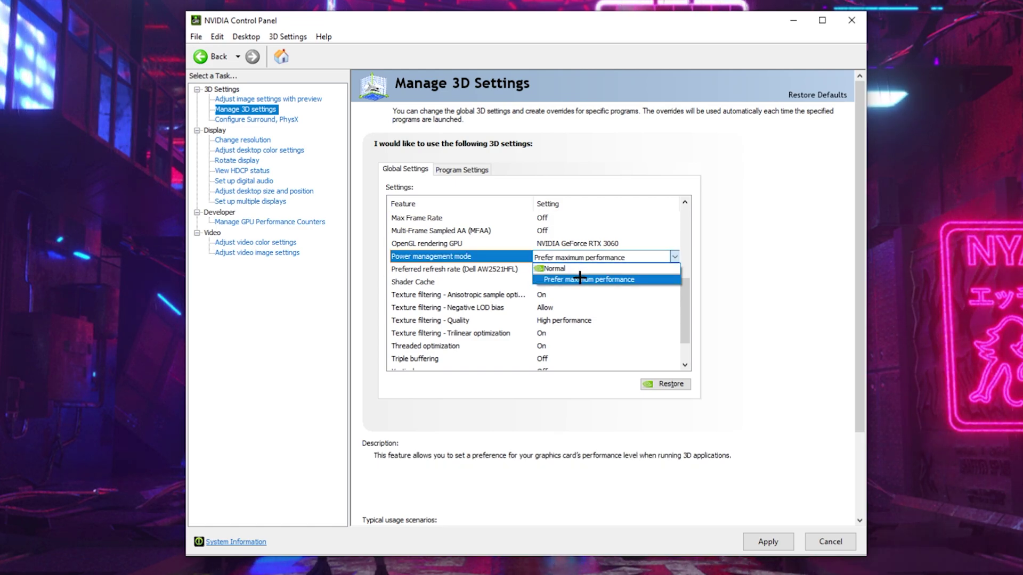
click(579, 279)
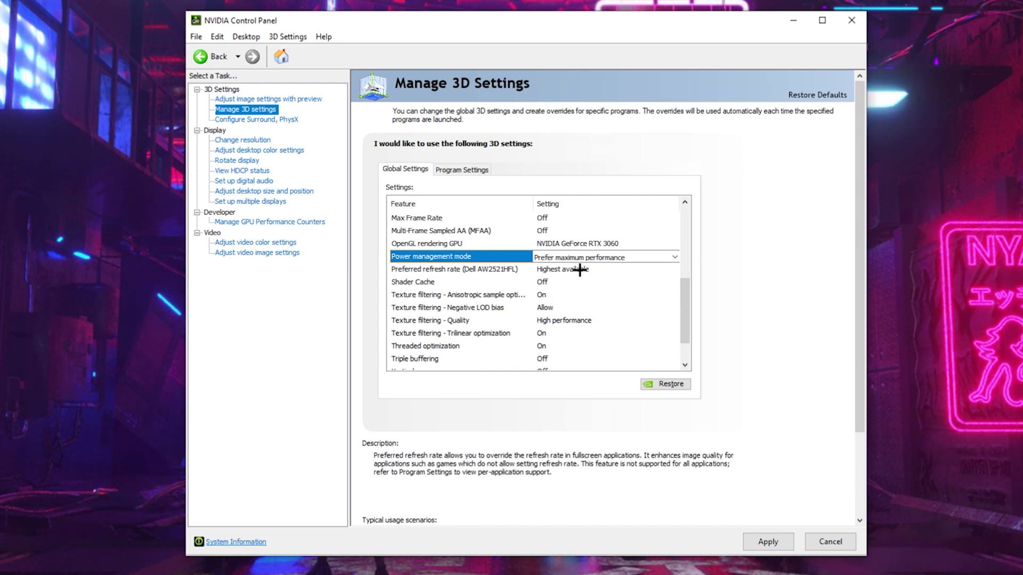
Turn Texture filtering – Anisotropic sample optimization Off in the global 3D settings
scroll(580, 270, down, 1)
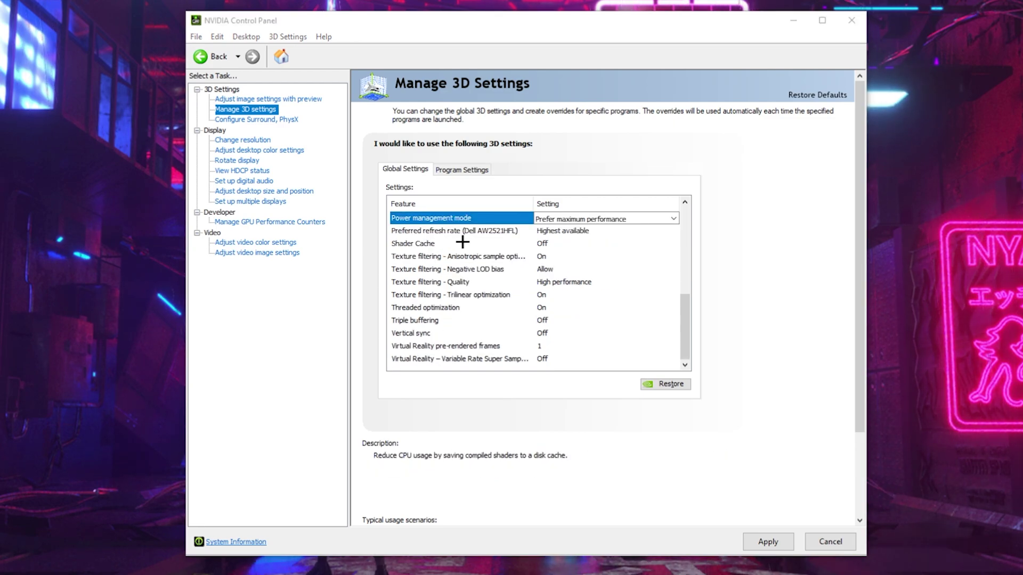
click(558, 256)
click(557, 268)
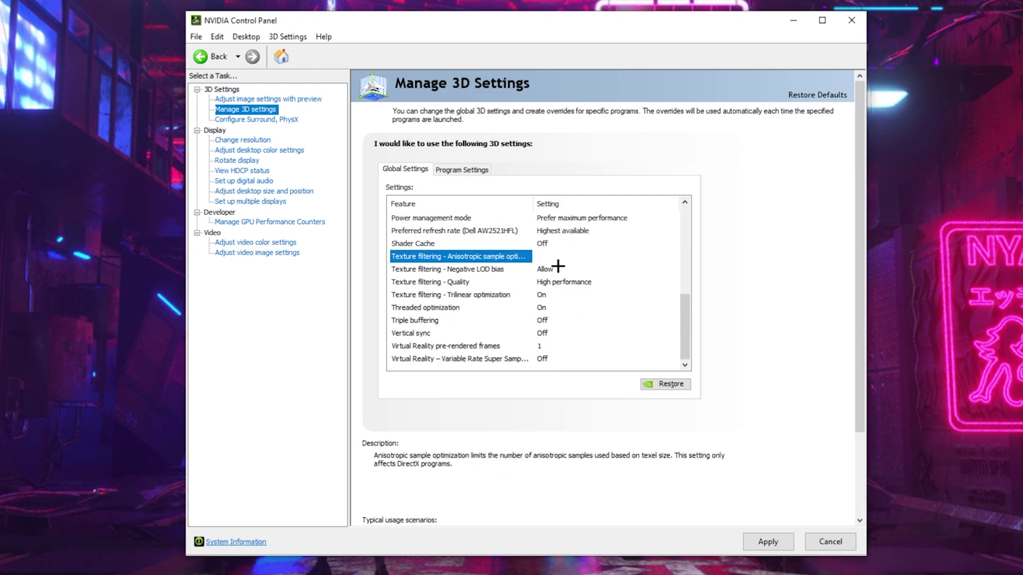
scroll(551, 323, up, 6)
scroll(680, 328, down, 5)
scroll(621, 267, down, 2)
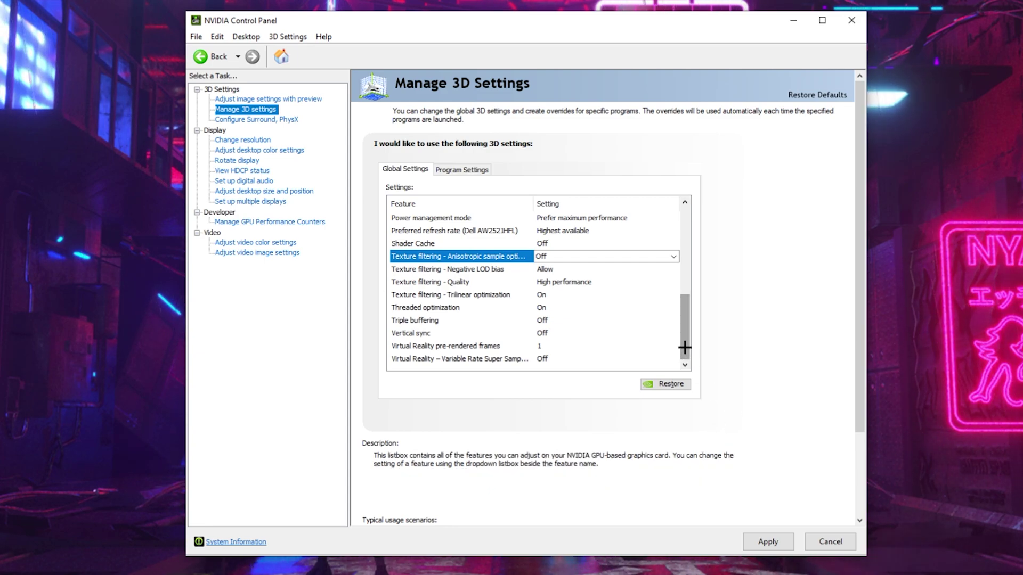
drag(685, 347, 686, 246)
scroll(458, 347, down, 1)
click(458, 358)
scroll(458, 359, down, 3)
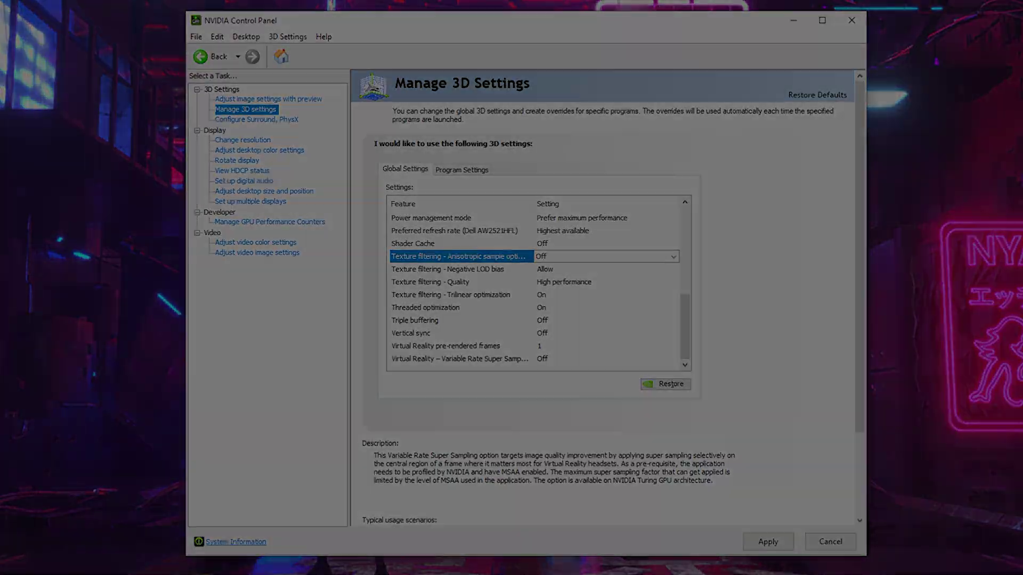